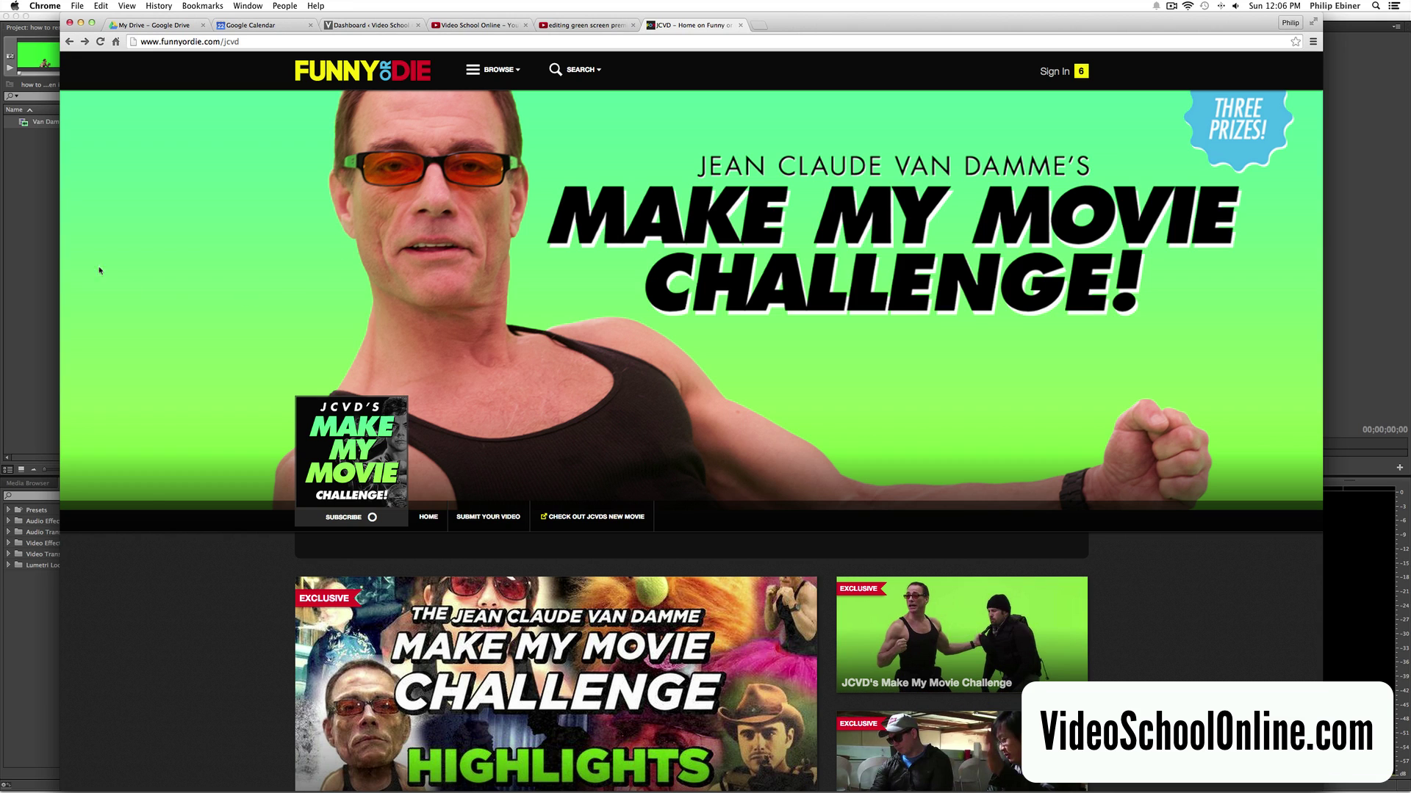
Bring the Premiere Pro project with the Van Damme clip back in front of Chrome.
left_click(42, 261)
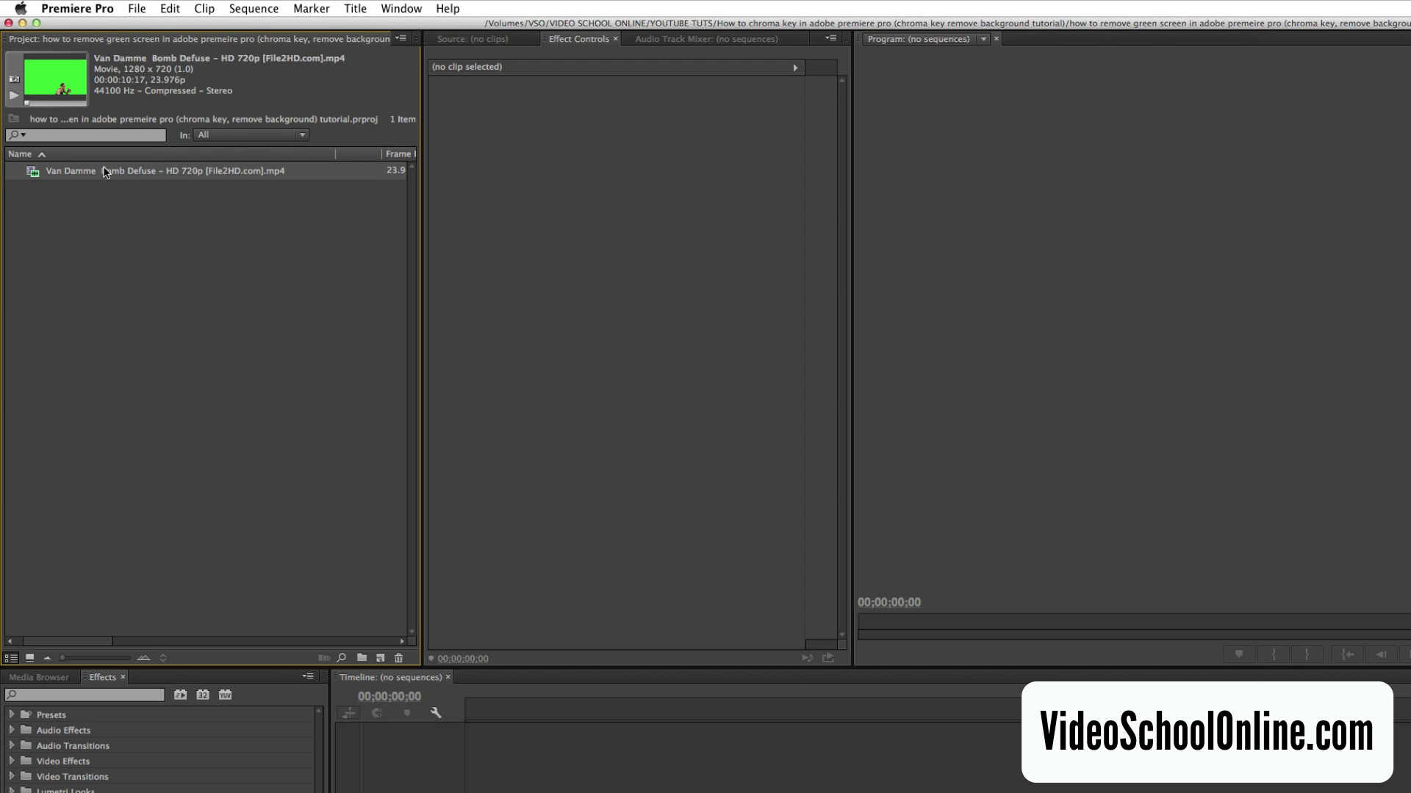
Create a matching sequence from the Van Damme Bomb Defuse clip.
left_click_drag(105, 172, 382, 659)
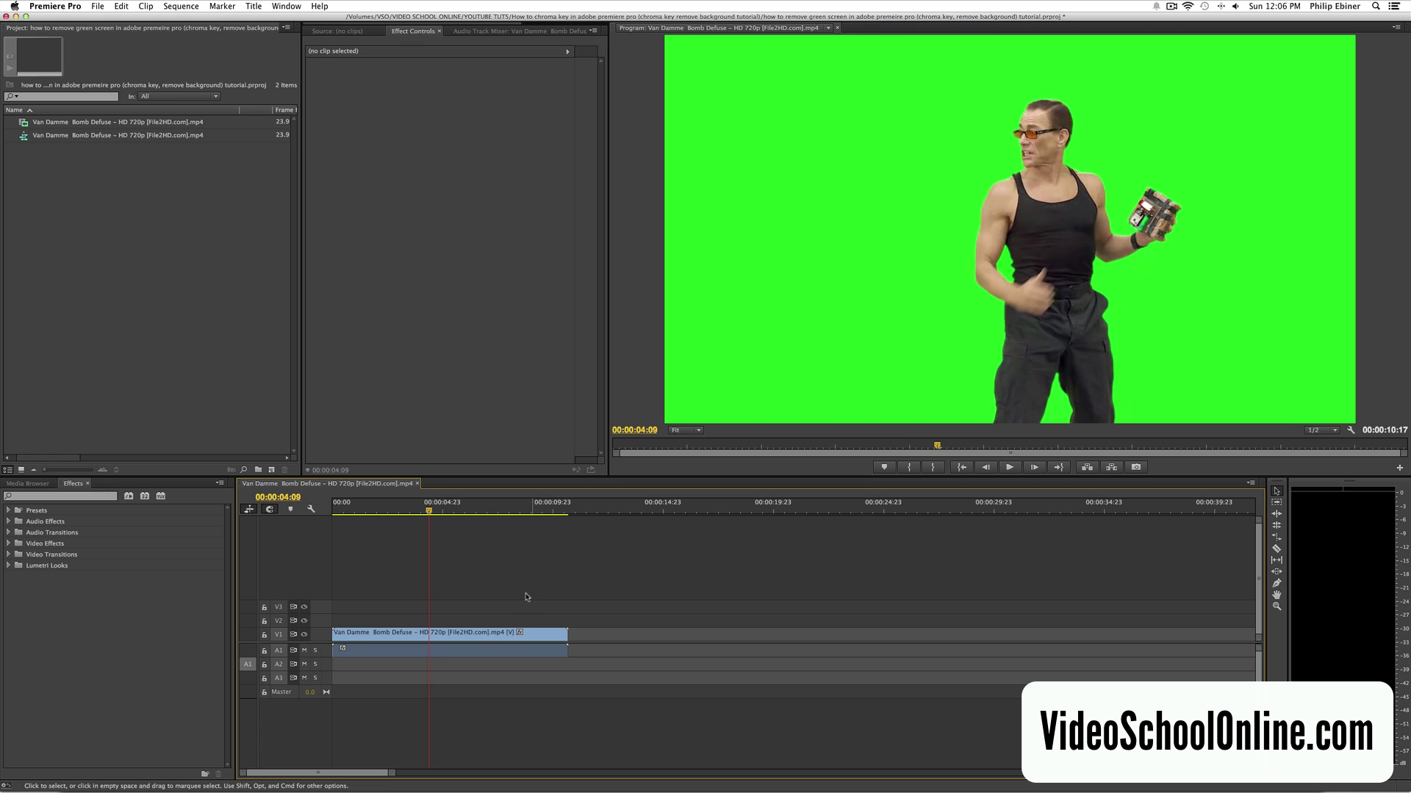
Filter effects by 'key' and apply Ultra Key to the clip on V1.
left_click(78, 498)
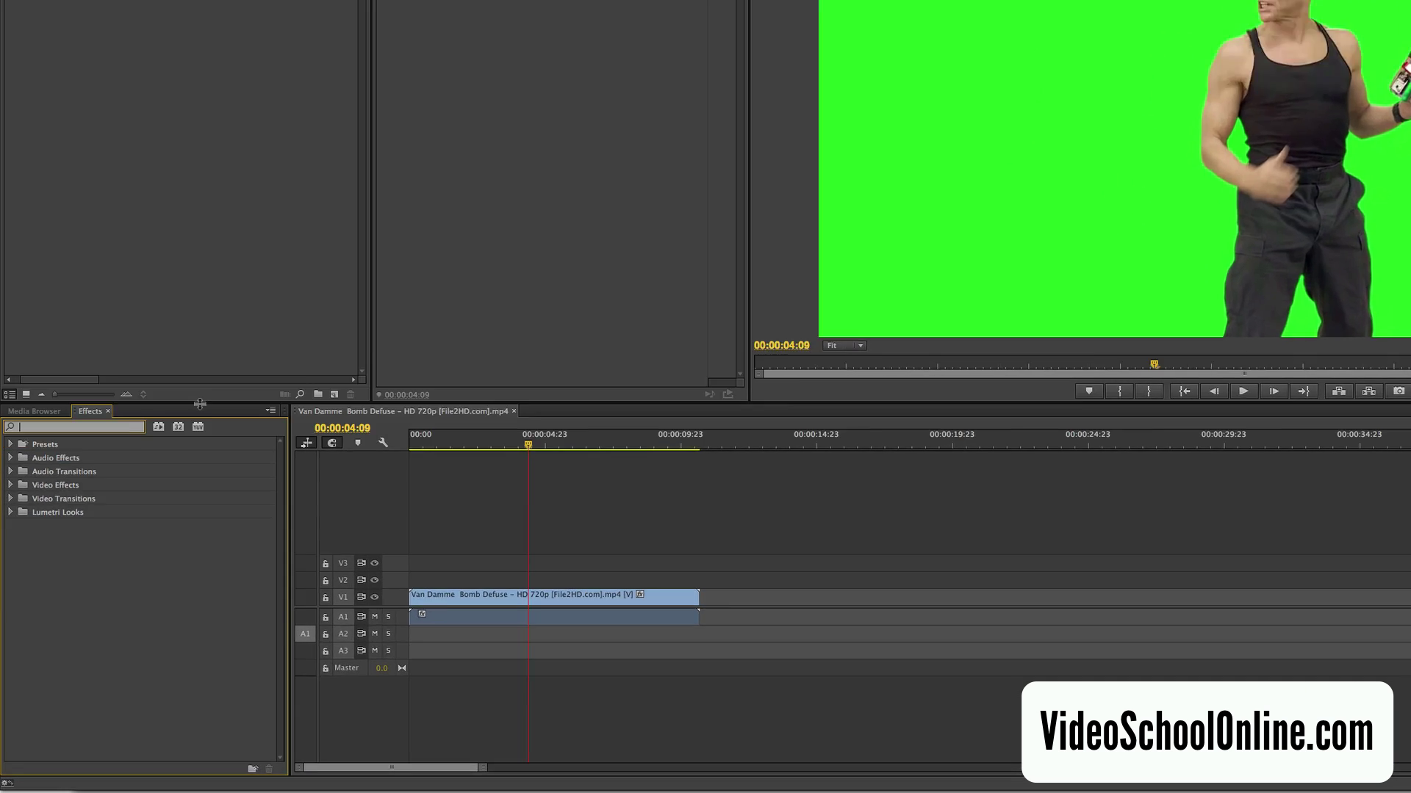
type("k")
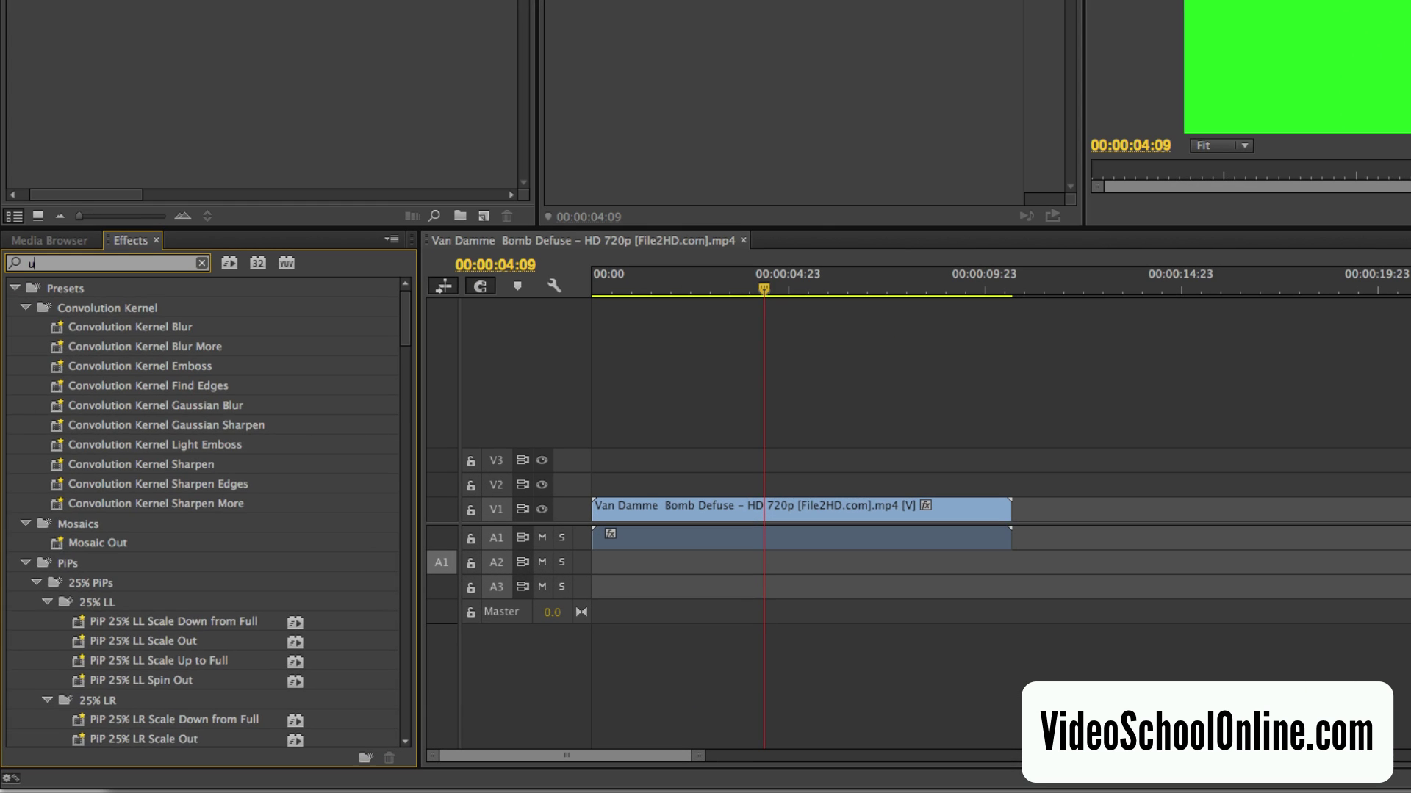
type("ey")
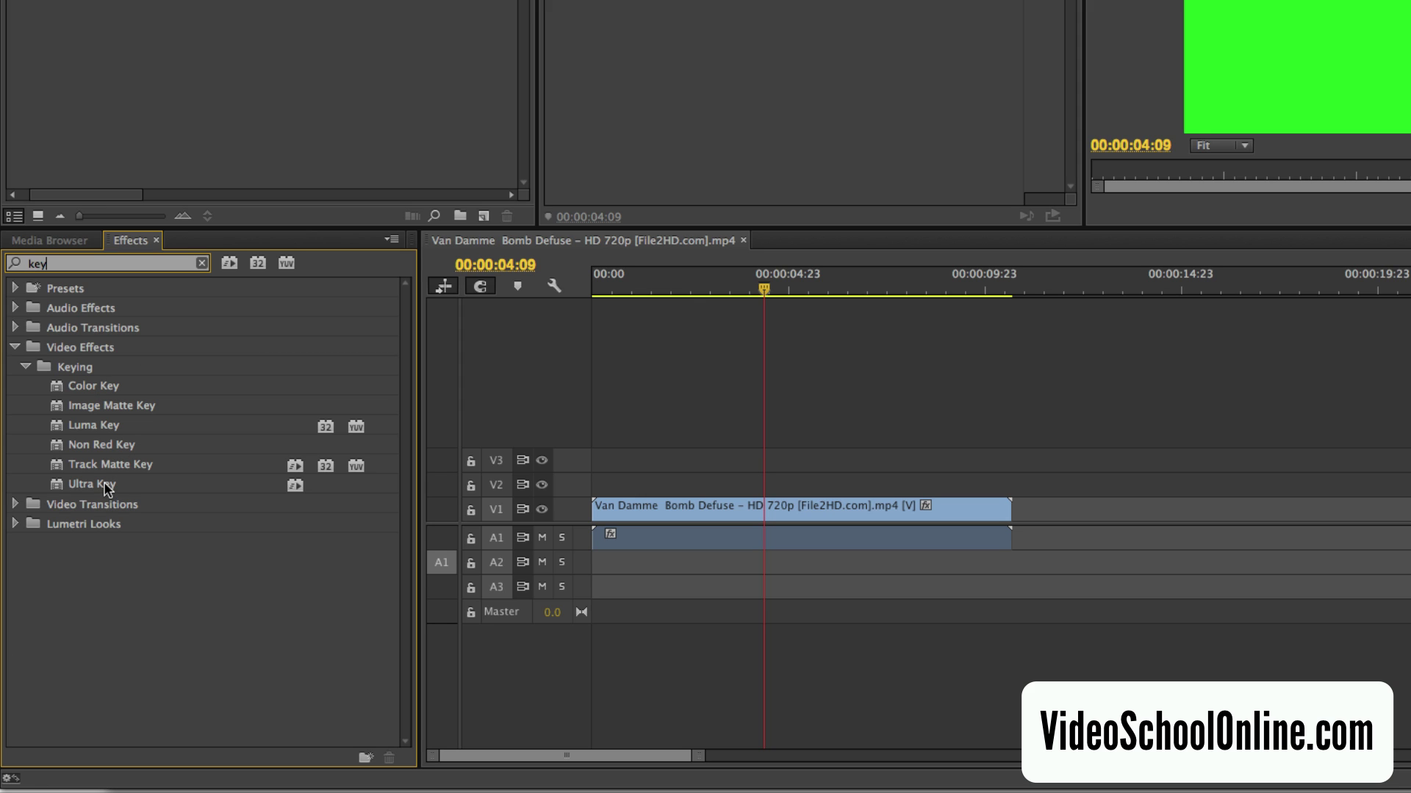
left_click_drag(96, 490, 774, 503)
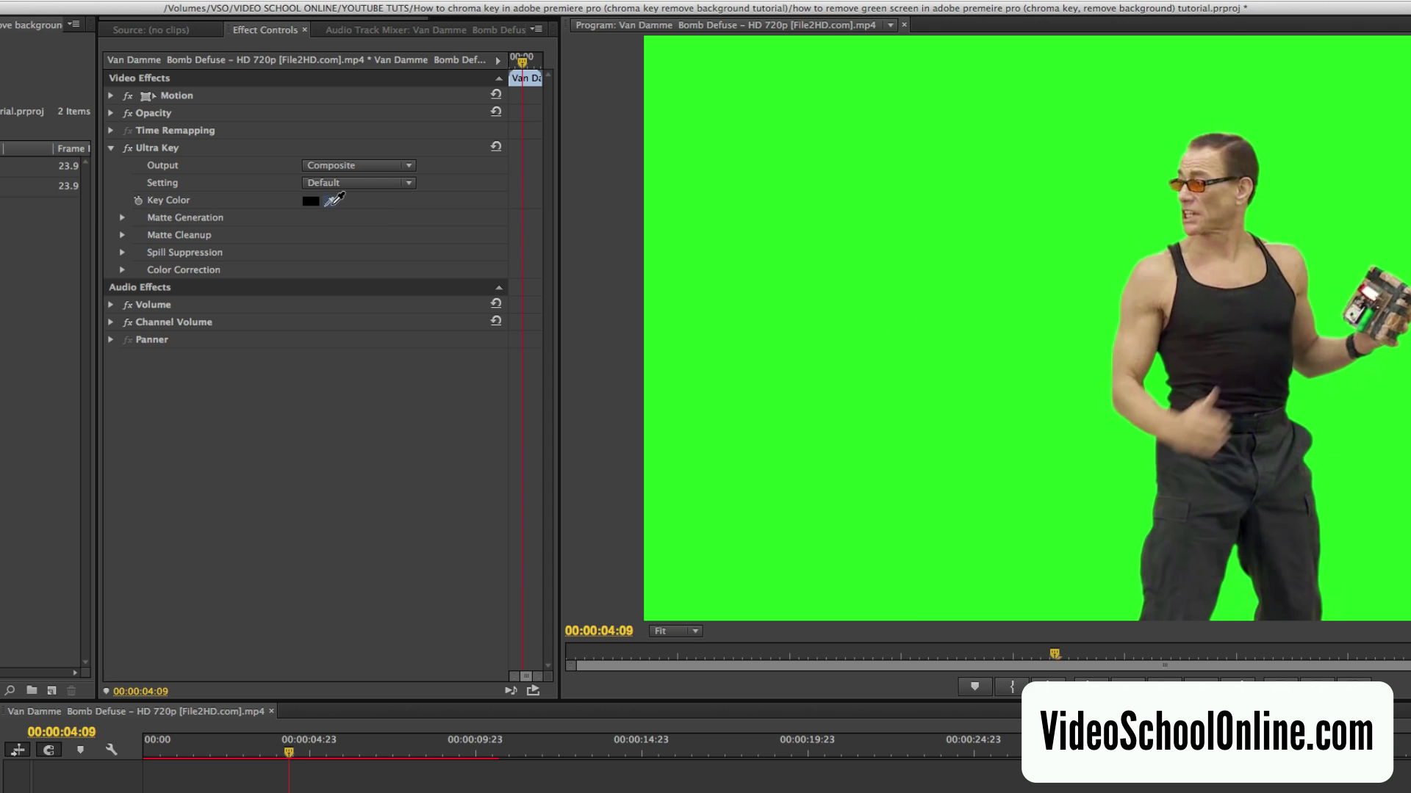
Sample the green backdrop as Ultra Key's Key Color with the eyedropper.
left_click_drag(335, 200, 1213, 412)
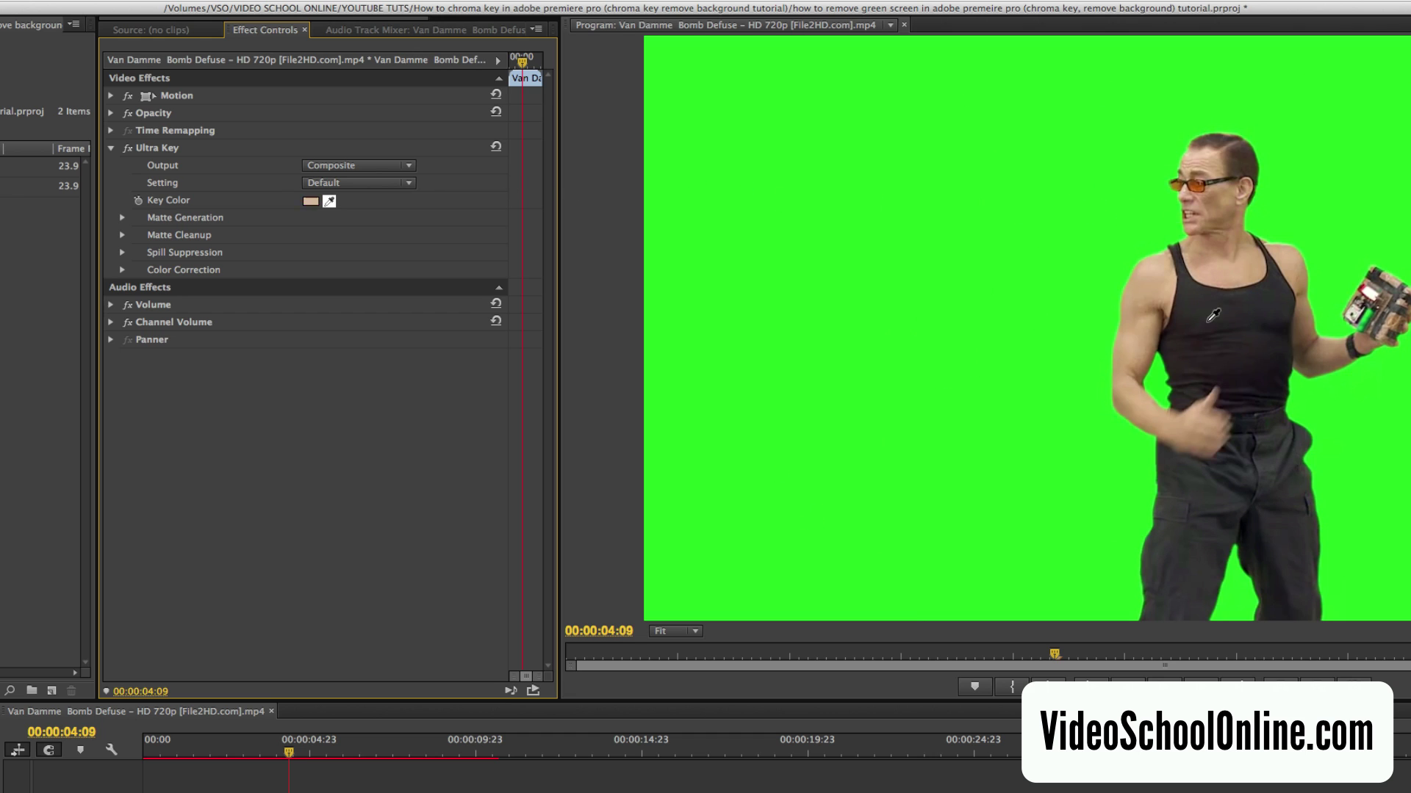
left_click_drag(1213, 315, 1082, 399)
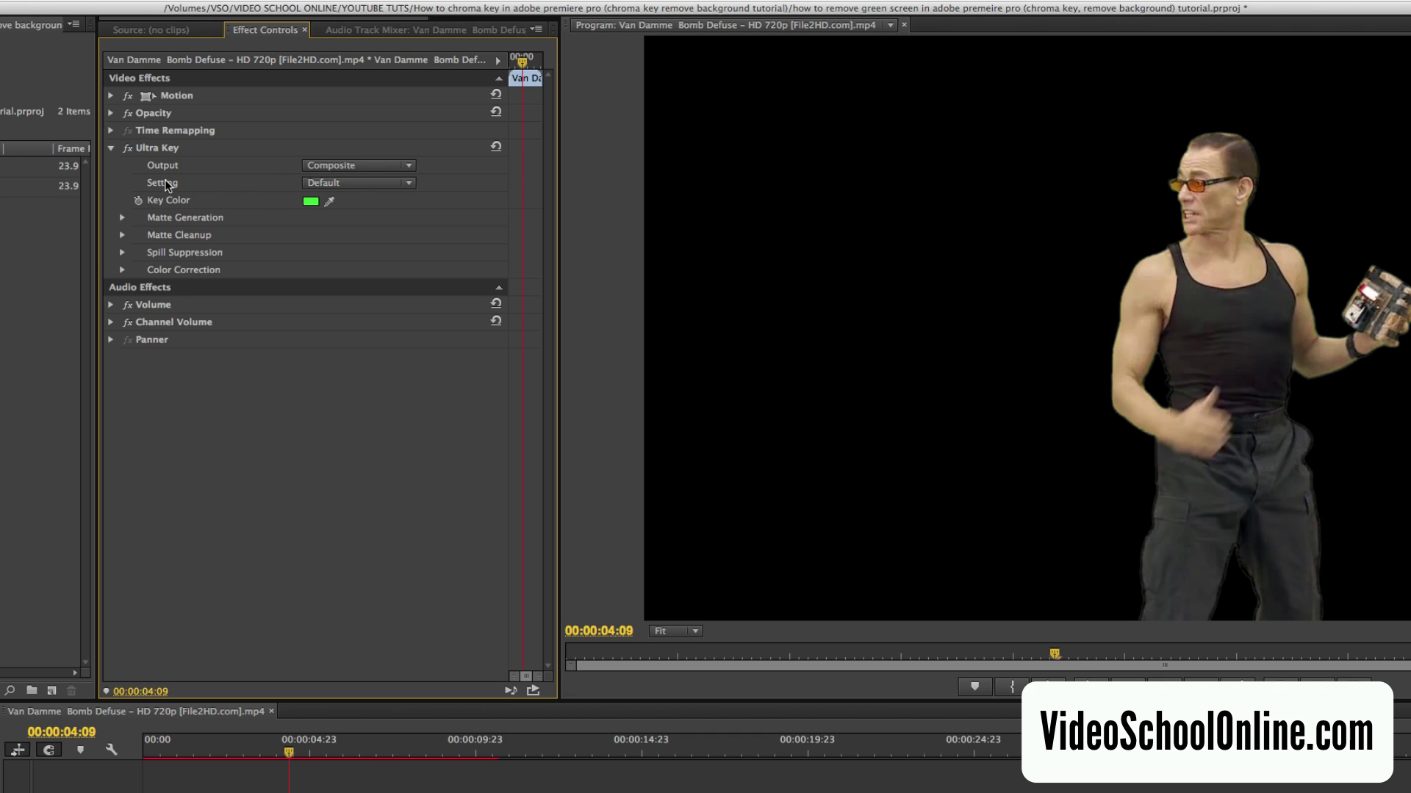
Try the Relaxed preset, then switch Ultra Key's Setting to Aggressive.
left_click(335, 183)
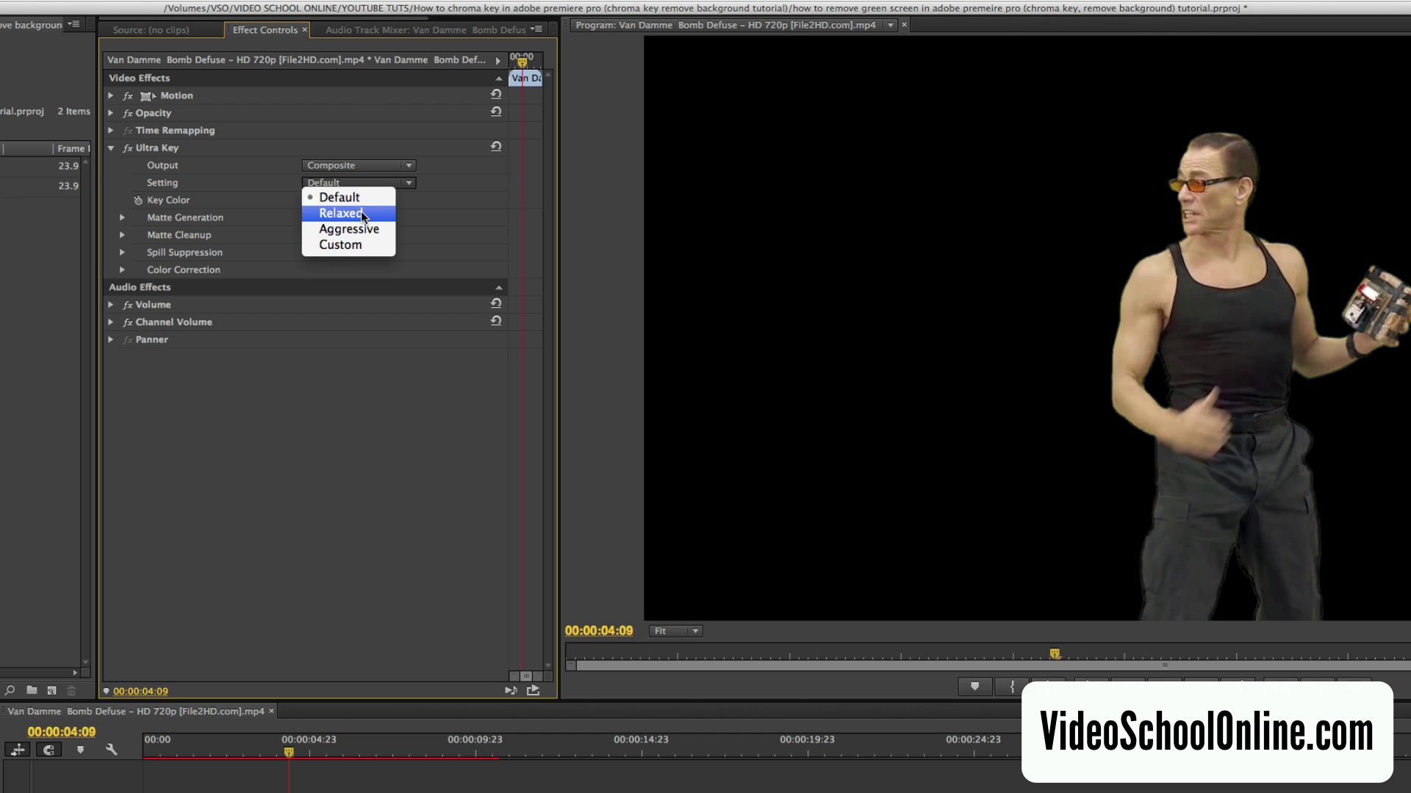
left_click(361, 213)
left_click(379, 184)
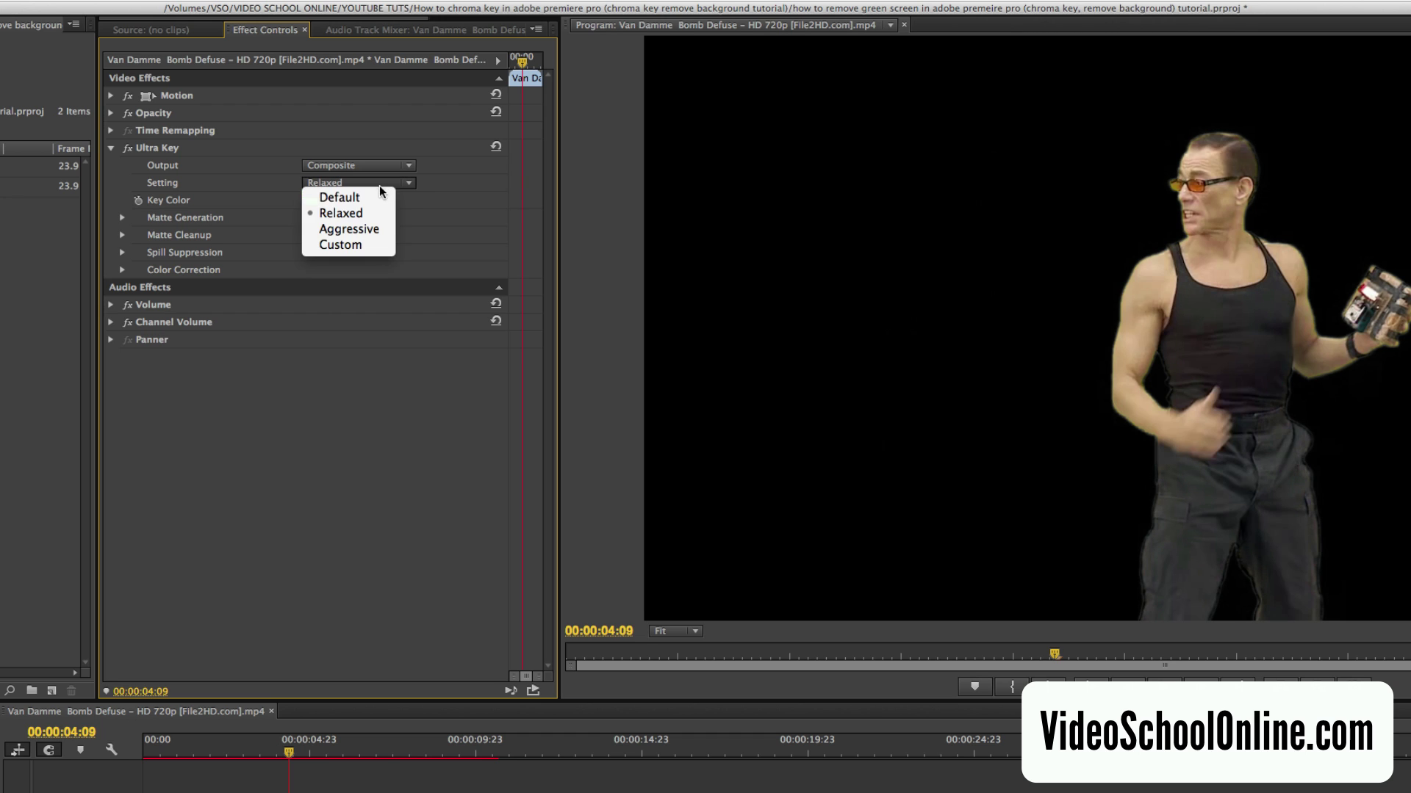
left_click(358, 230)
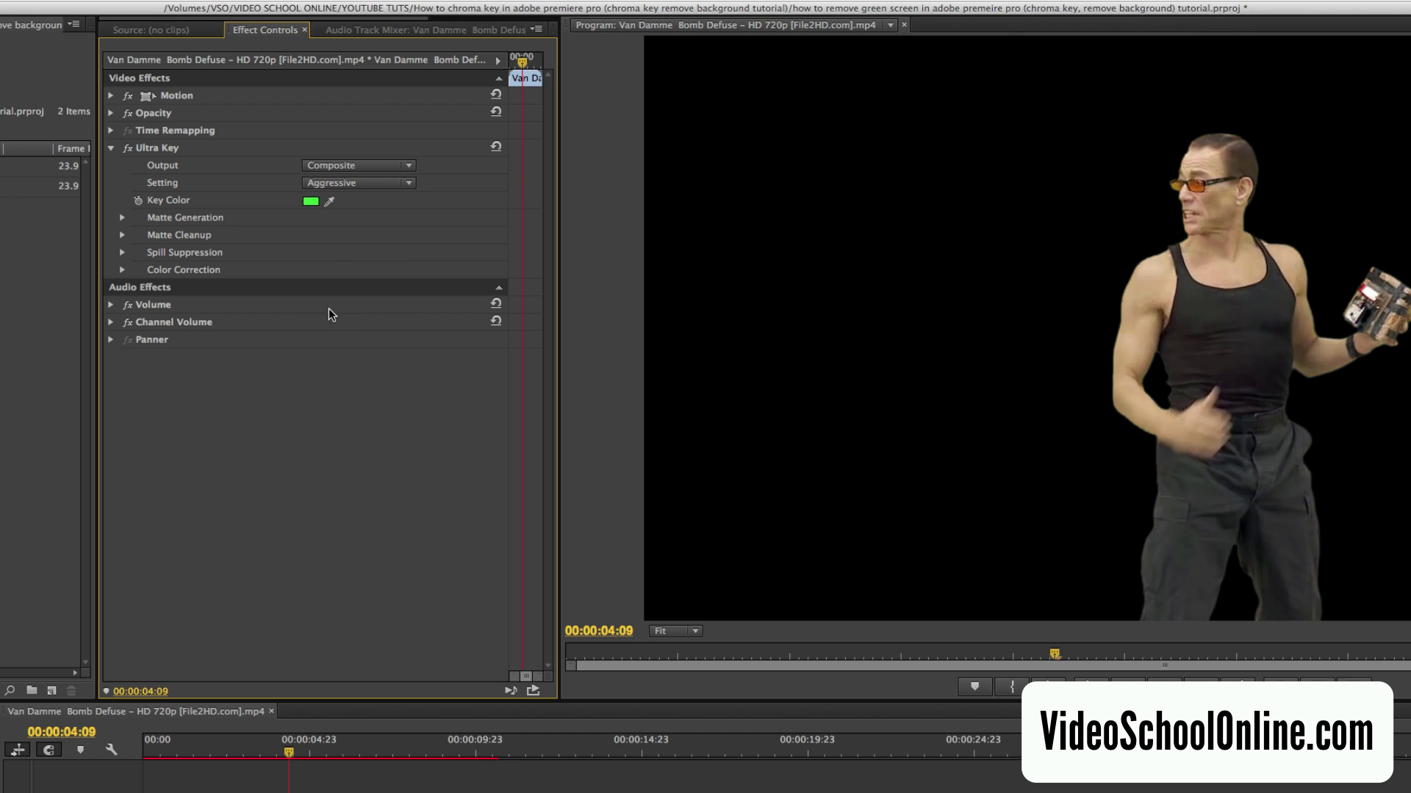
Expand Matte Generation and Matte Cleanup, keep Aggressive, and check the key at a later frame.
left_click(122, 219)
left_click(122, 322)
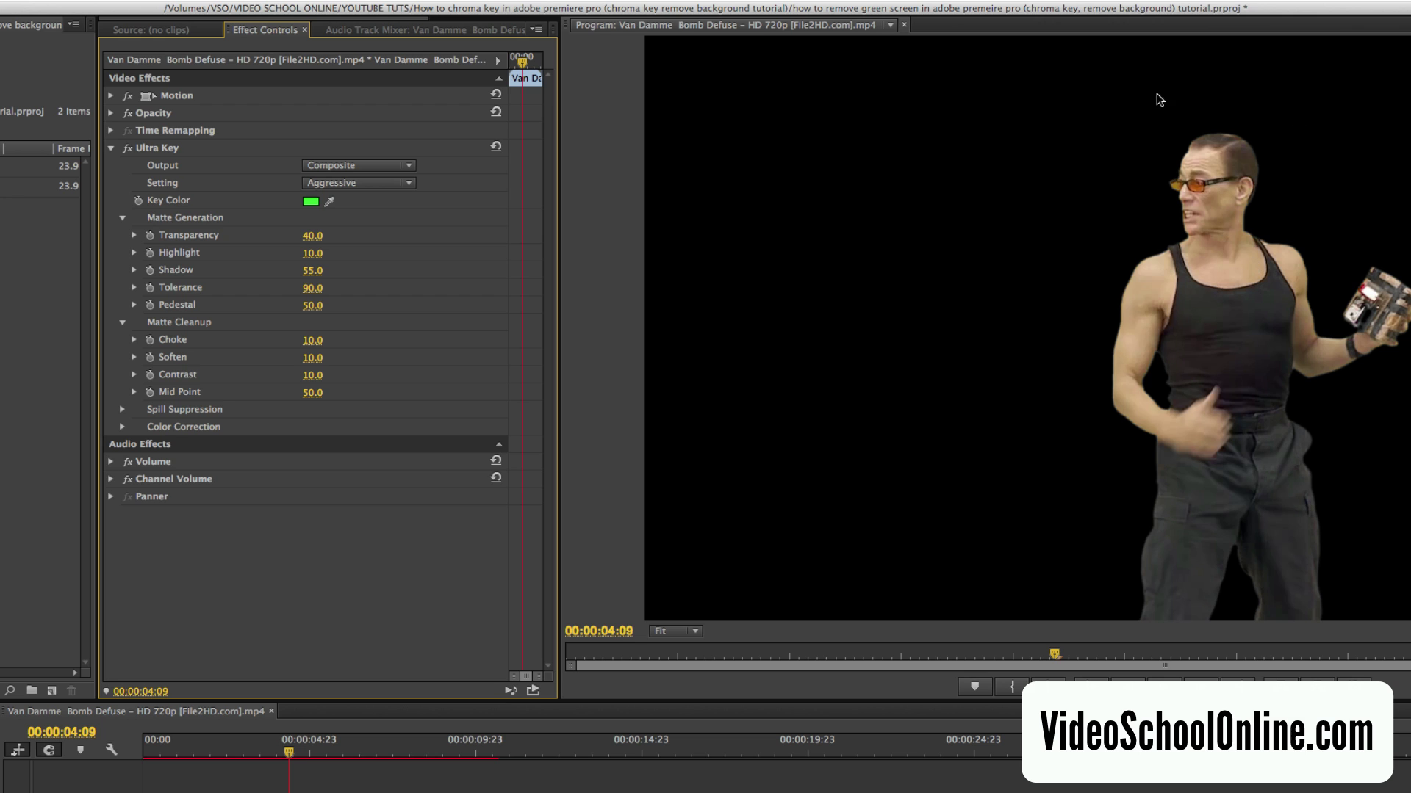
left_click(359, 183)
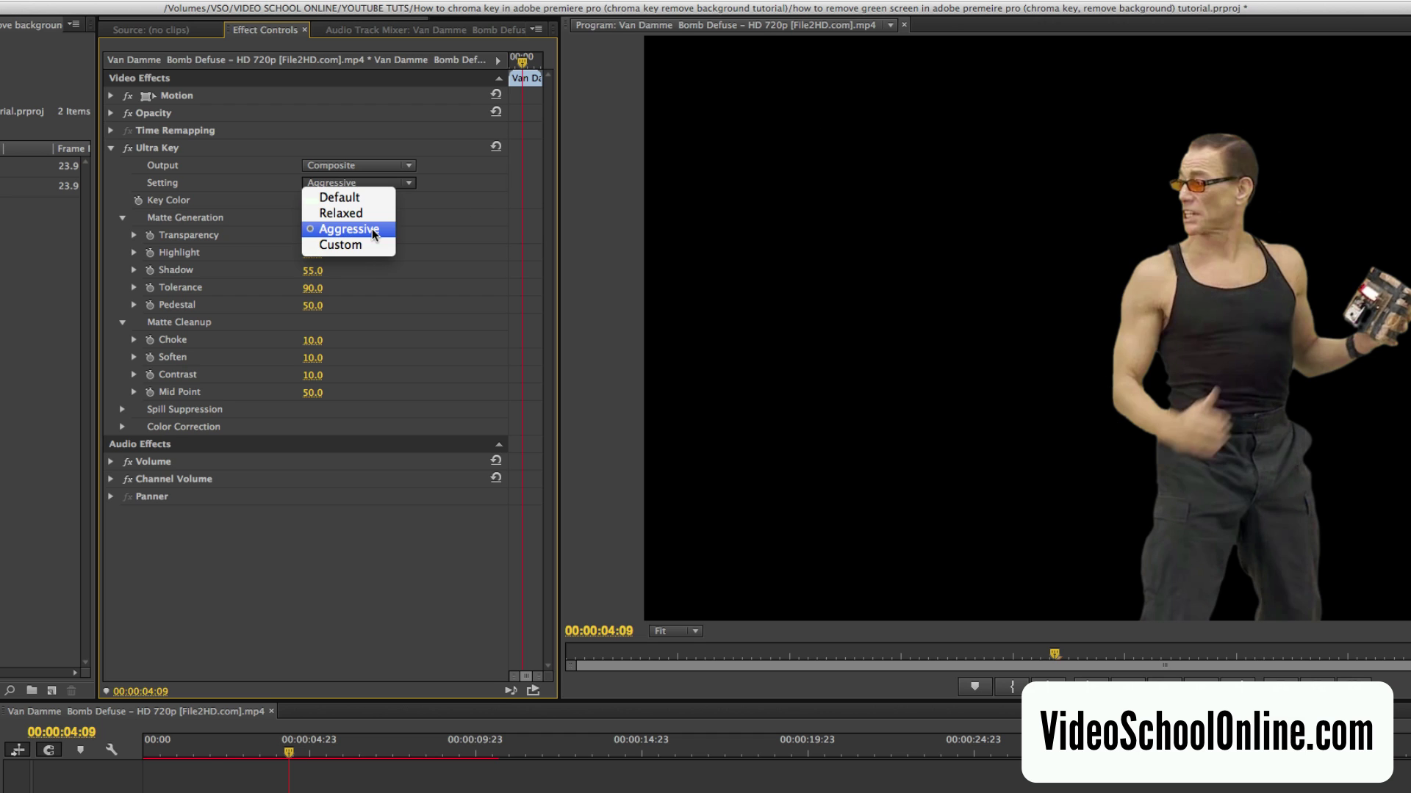
left_click(424, 257)
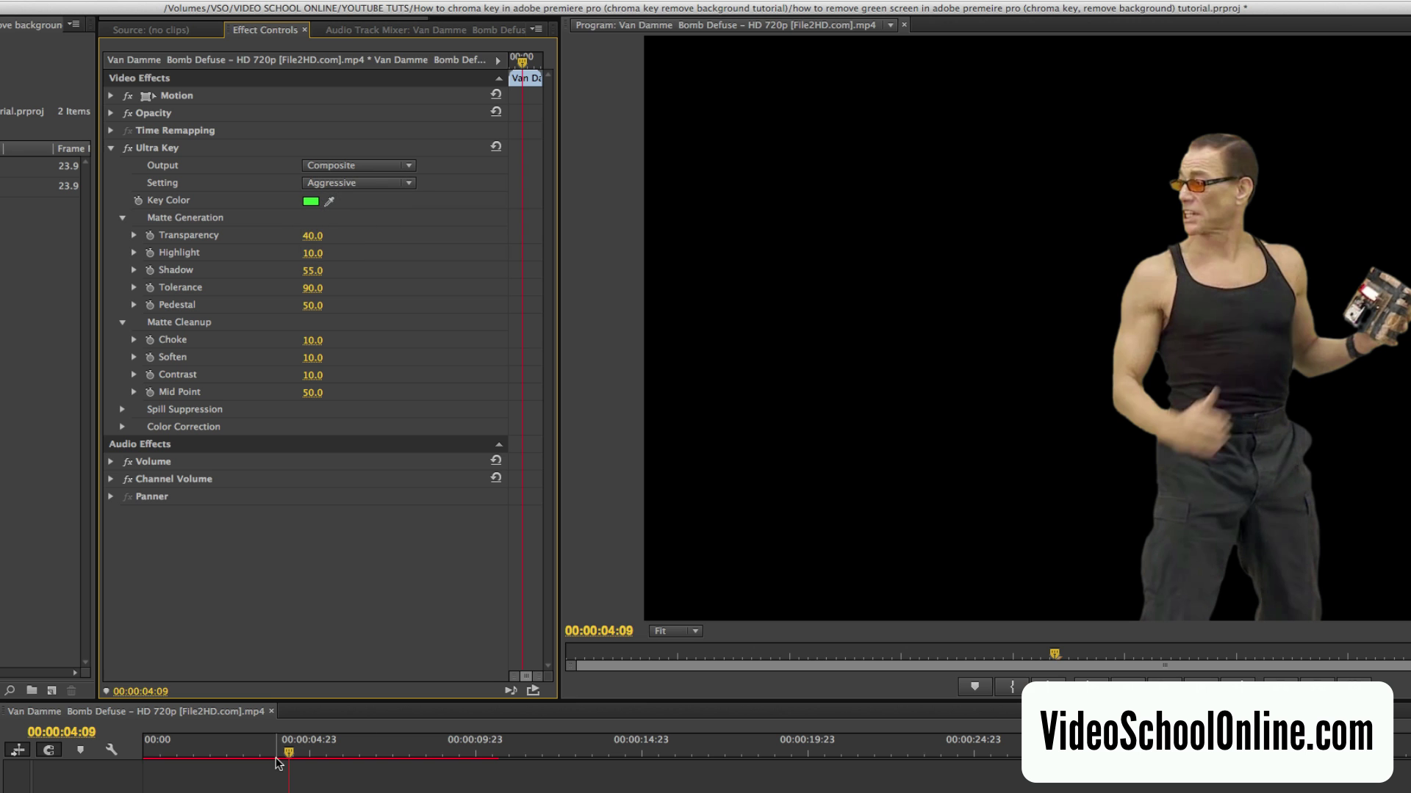
left_click_drag(292, 755, 436, 755)
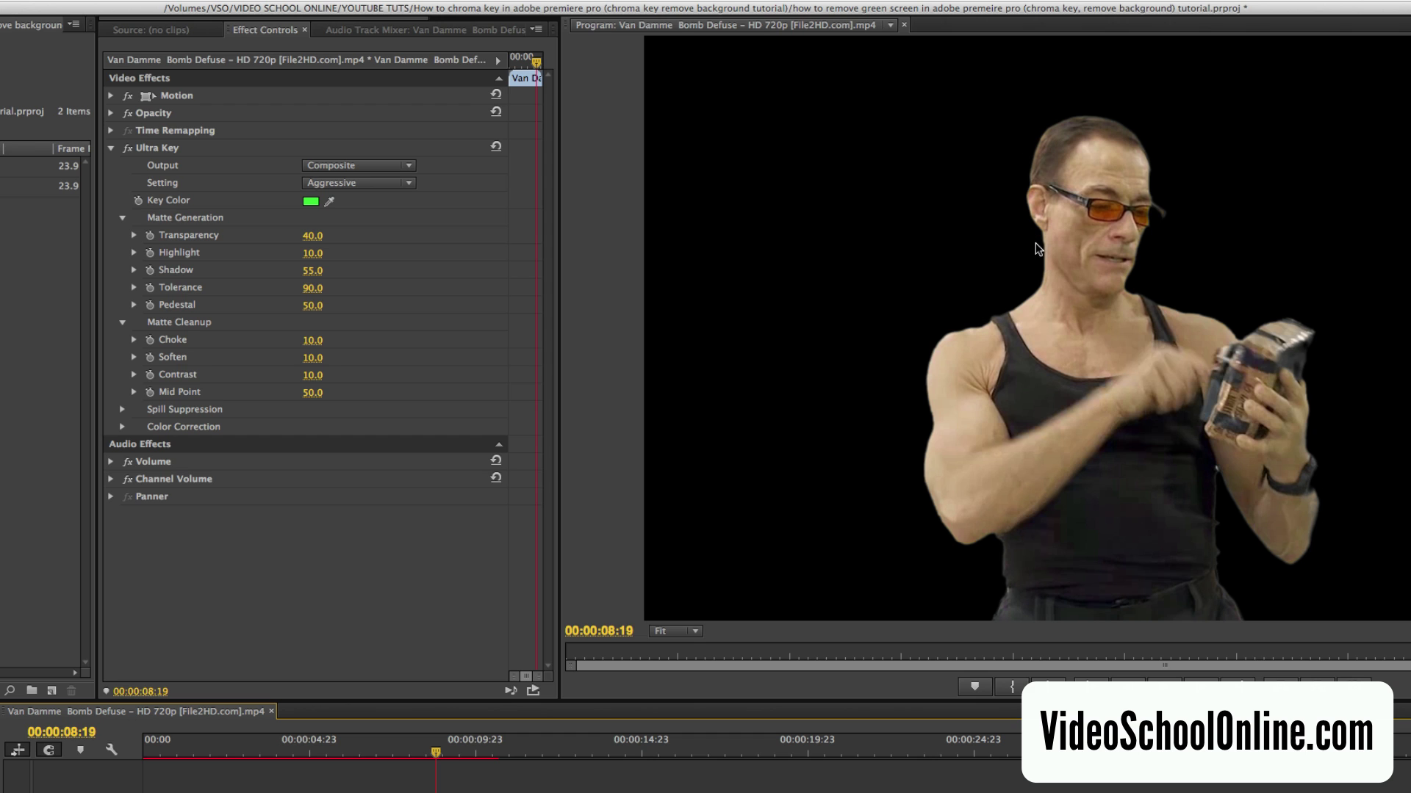
Set Matte Cleanup Soften to 40 and play back to review the key.
left_click(122, 217)
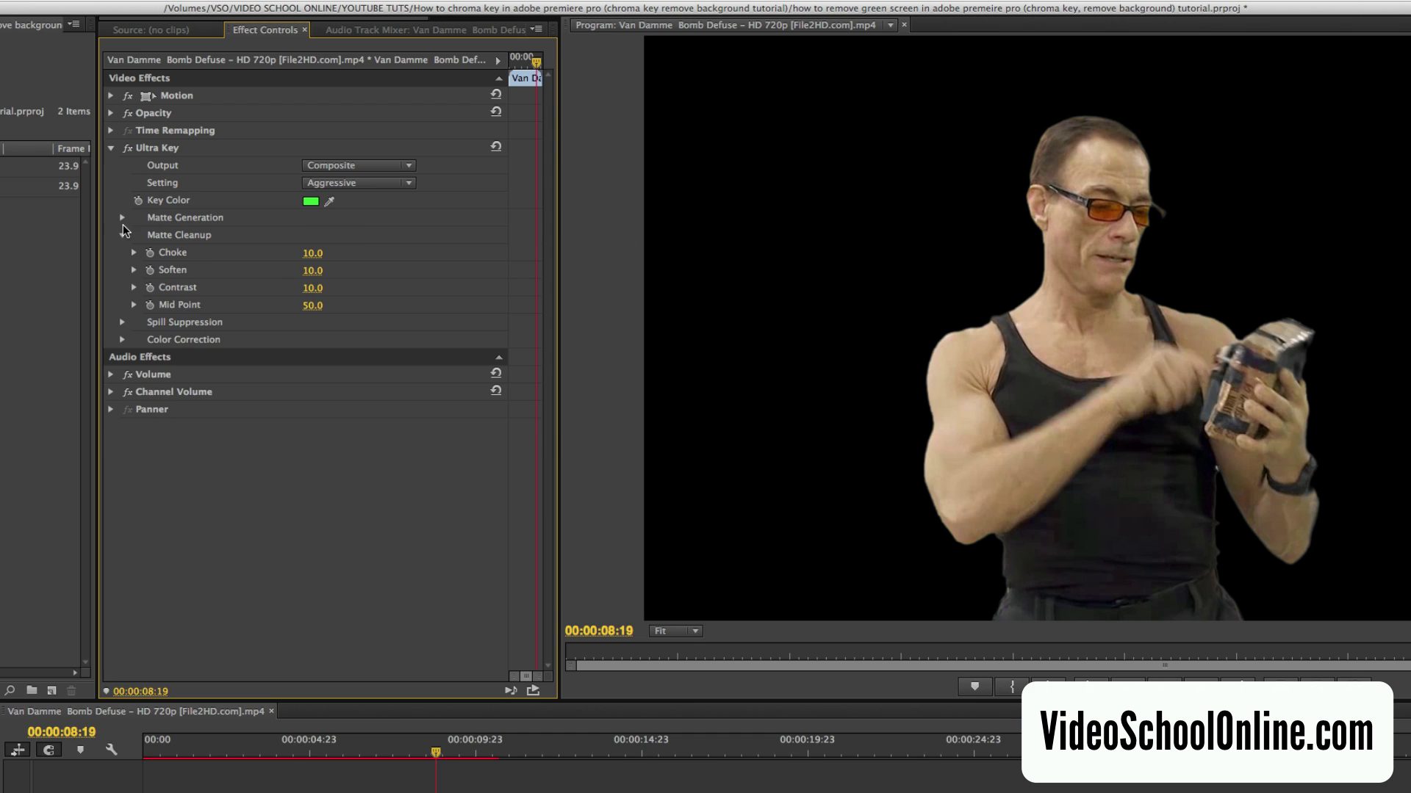
left_click(122, 235)
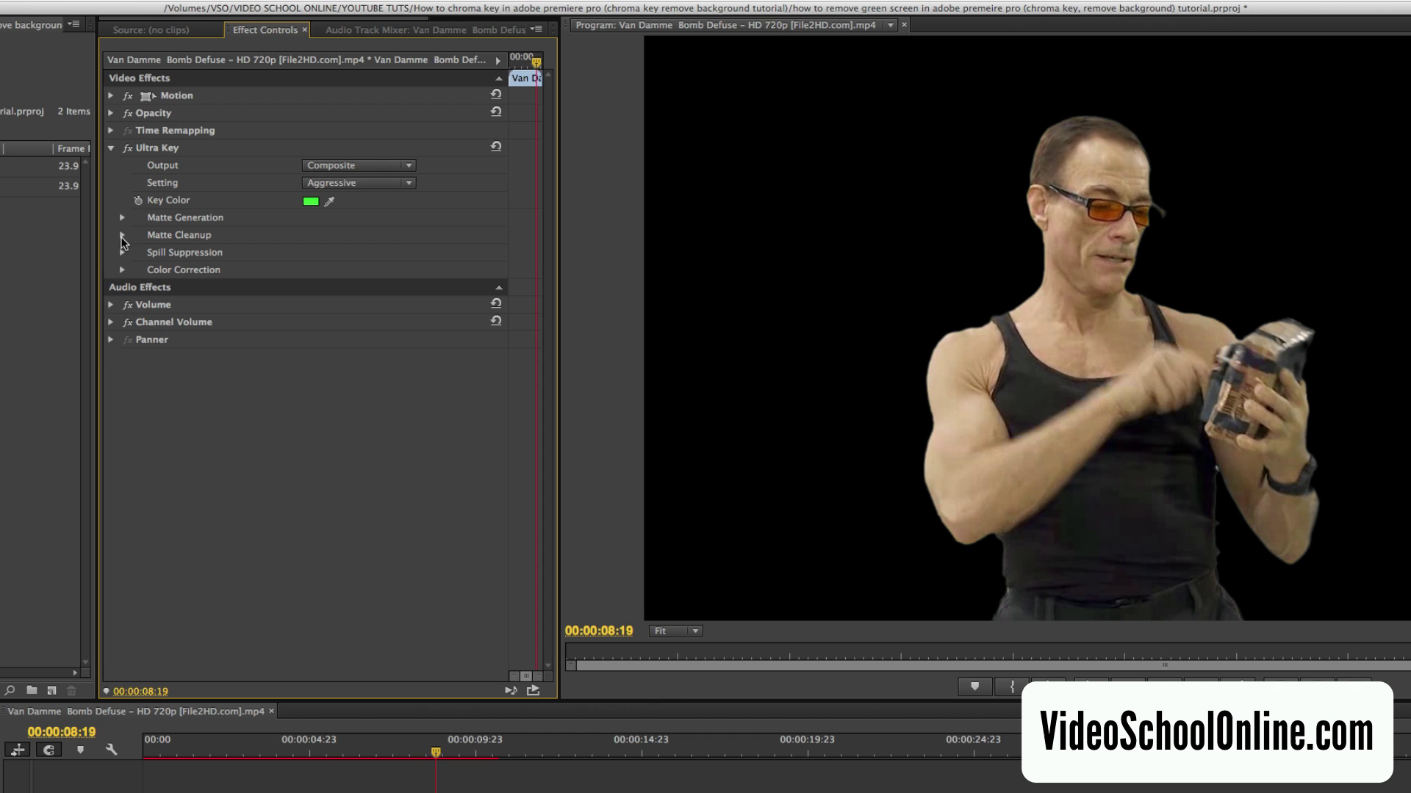
left_click(122, 235)
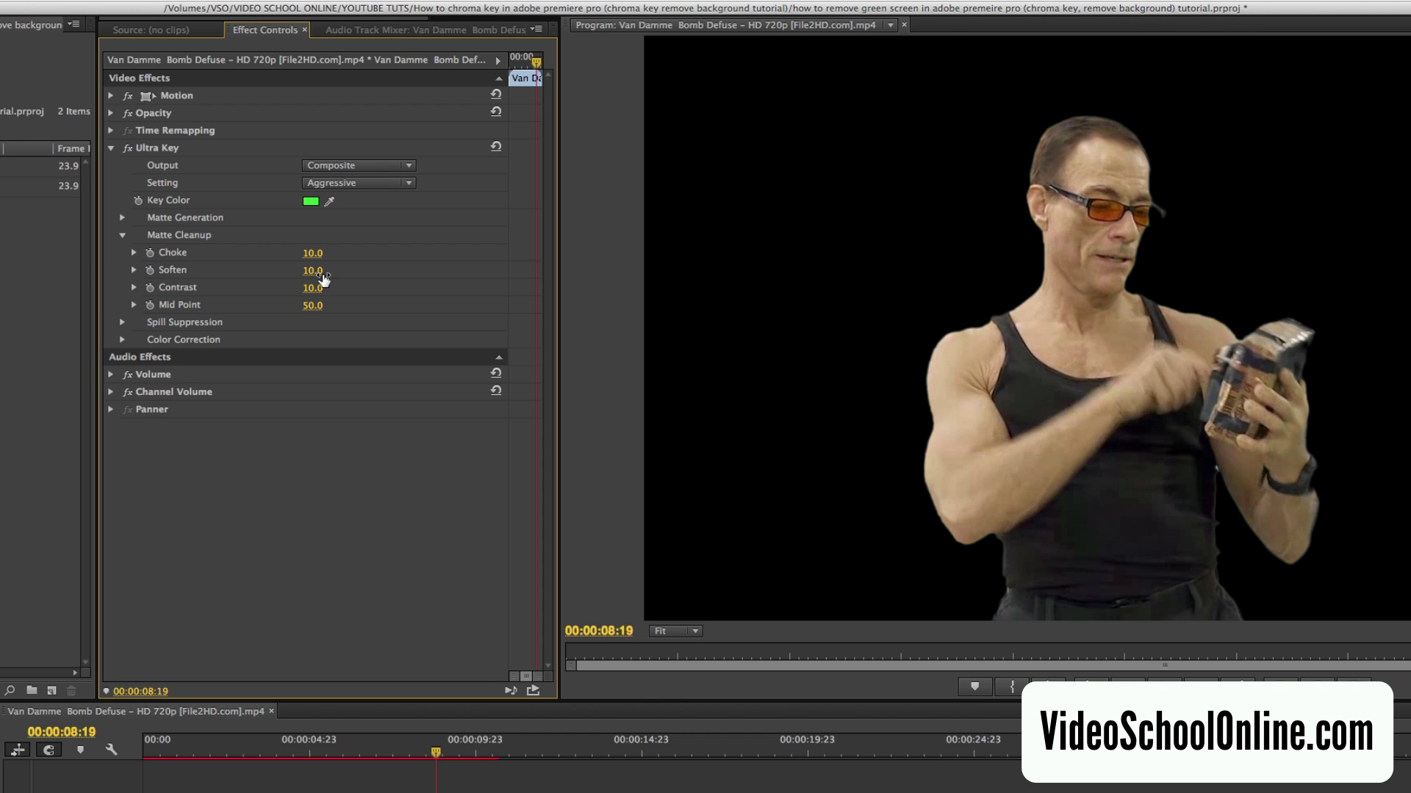
left_click_drag(313, 278, 328, 278)
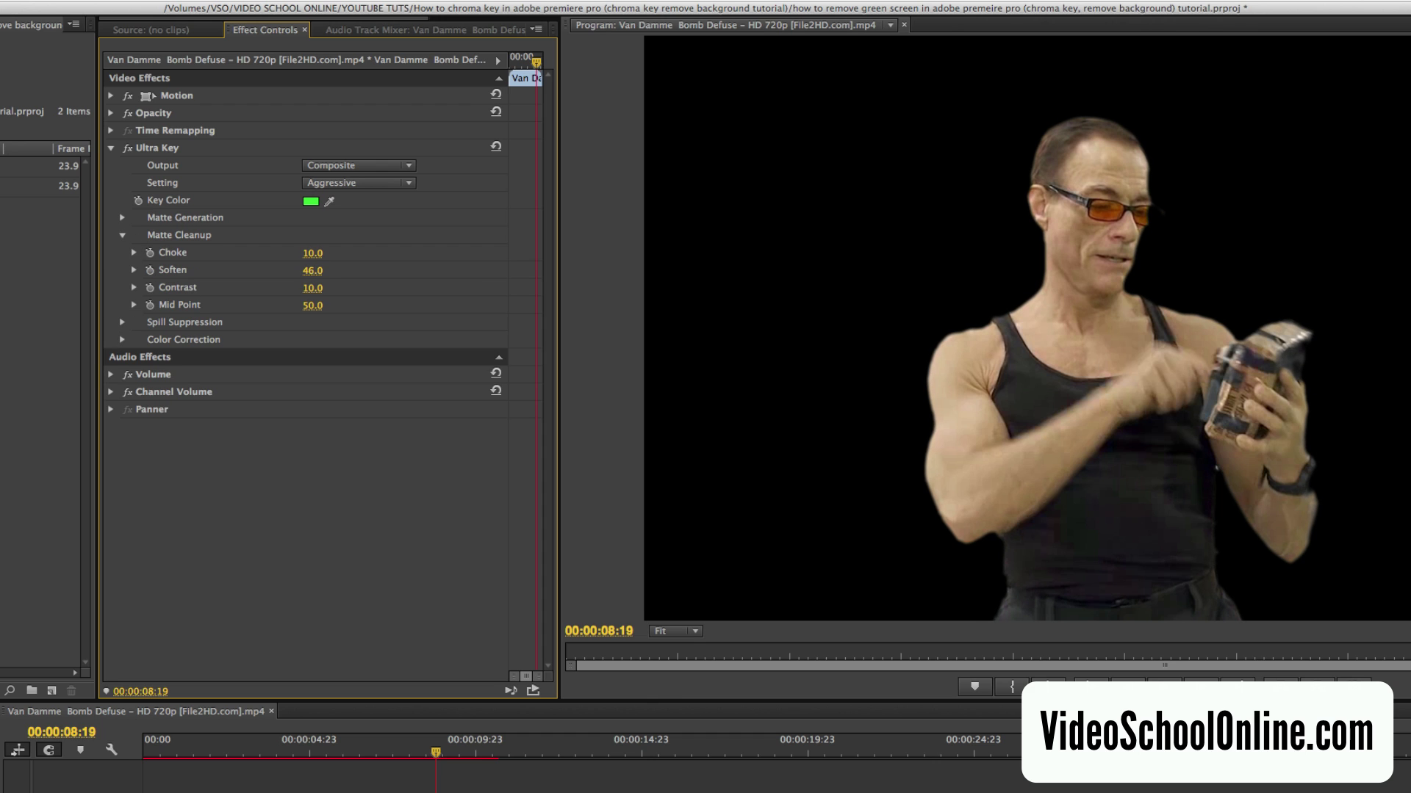
left_click_drag(315, 271, 308, 270)
left_click(323, 266)
type("40")
key("Return")
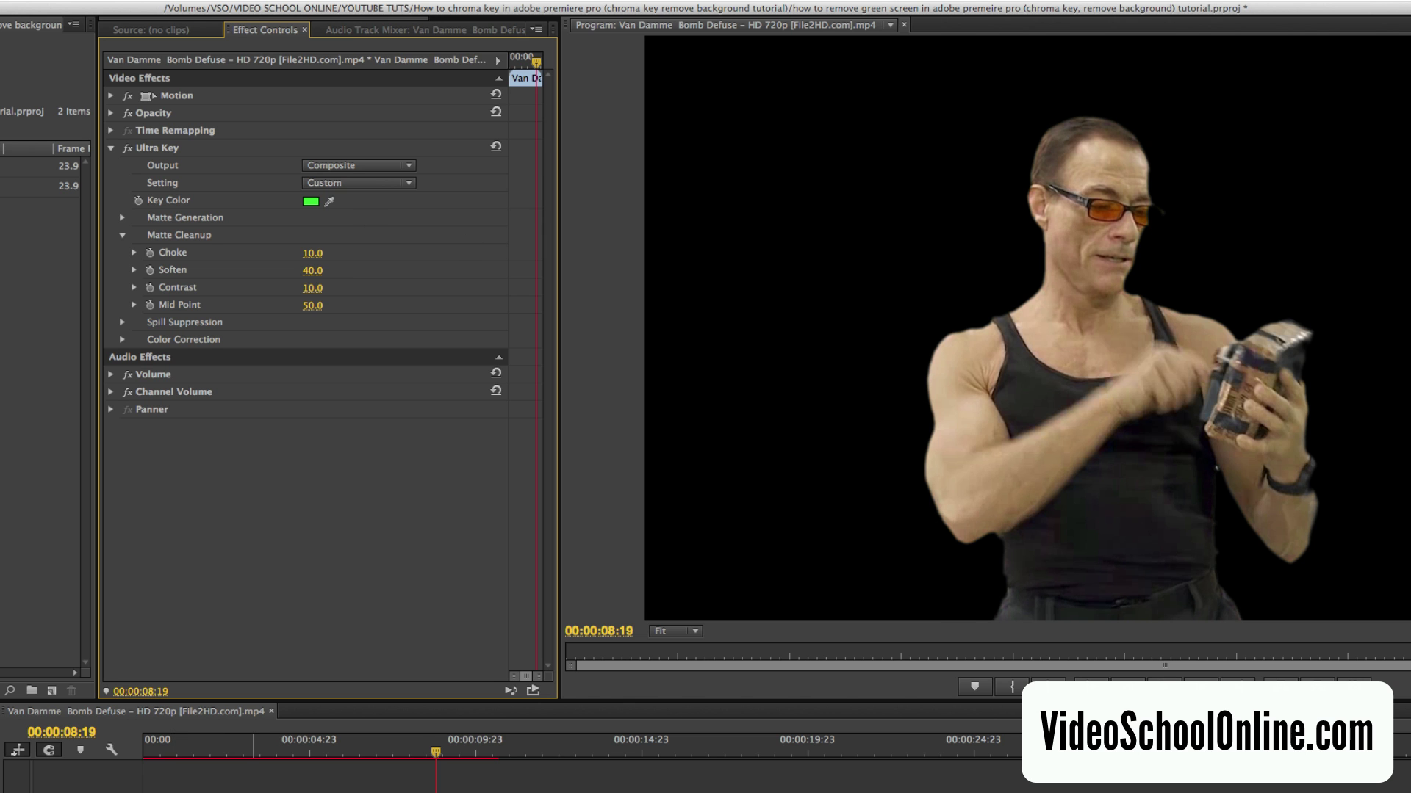
key("space")
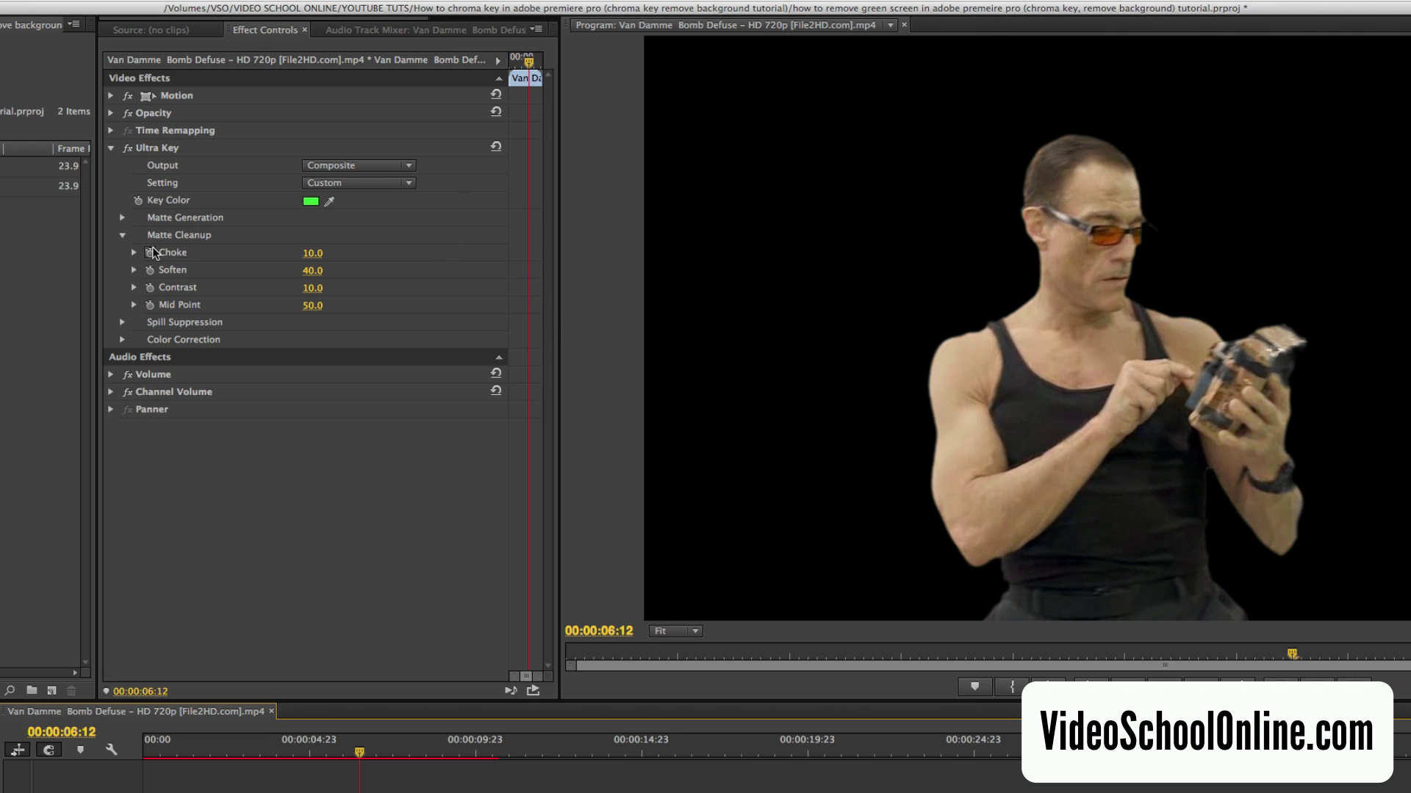
Set the matte Contrast to 40.
mouse_move(313, 288)
left_mouse_down()
mouse_move(350, 294)
mouse_move(324, 290)
left_mouse_up()
left_click(323, 282)
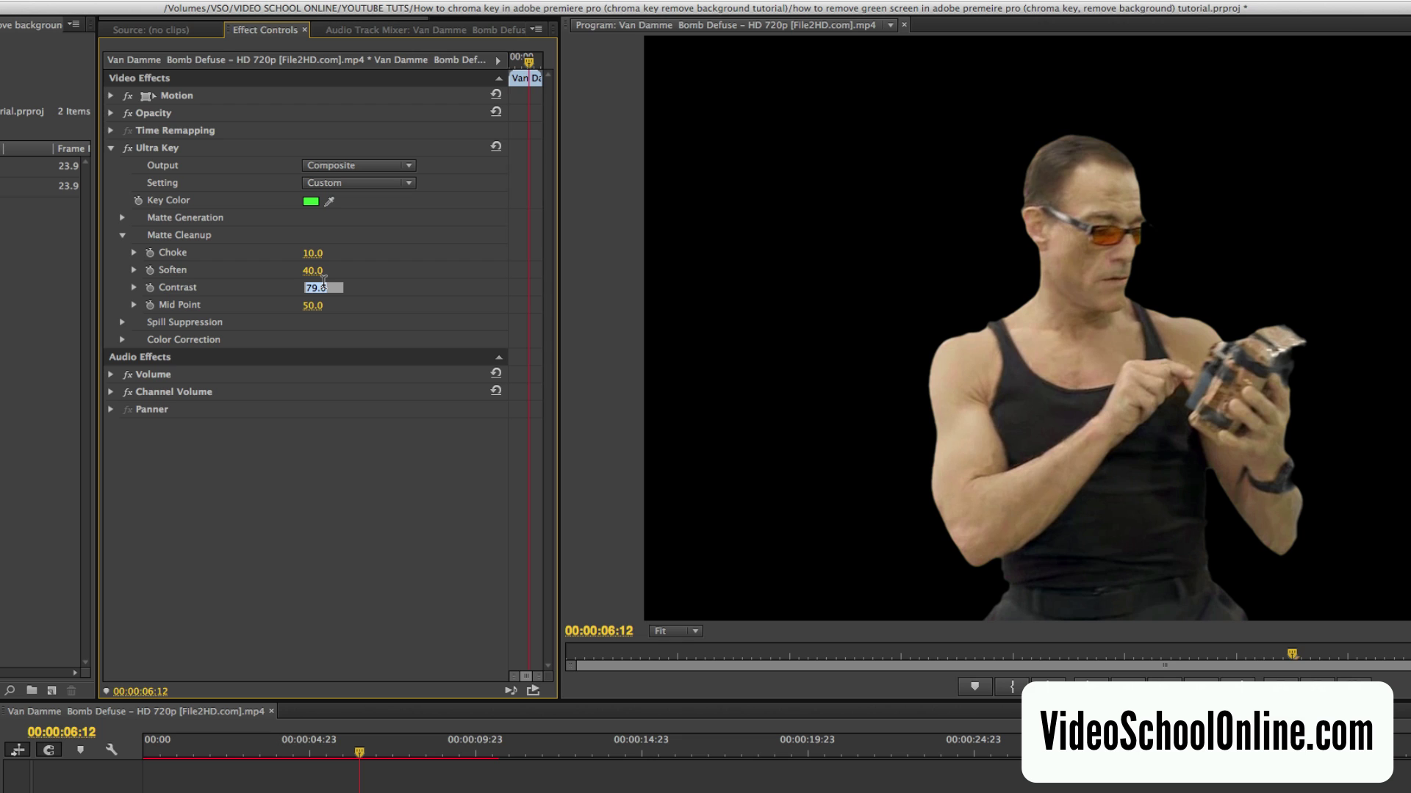
type("40")
key("Return")
Bring Choke down to 0 and inspect the edges at a later frame.
mouse_move(313, 253)
left_mouse_down()
mouse_move(326, 253)
mouse_move(298, 254)
left_mouse_up()
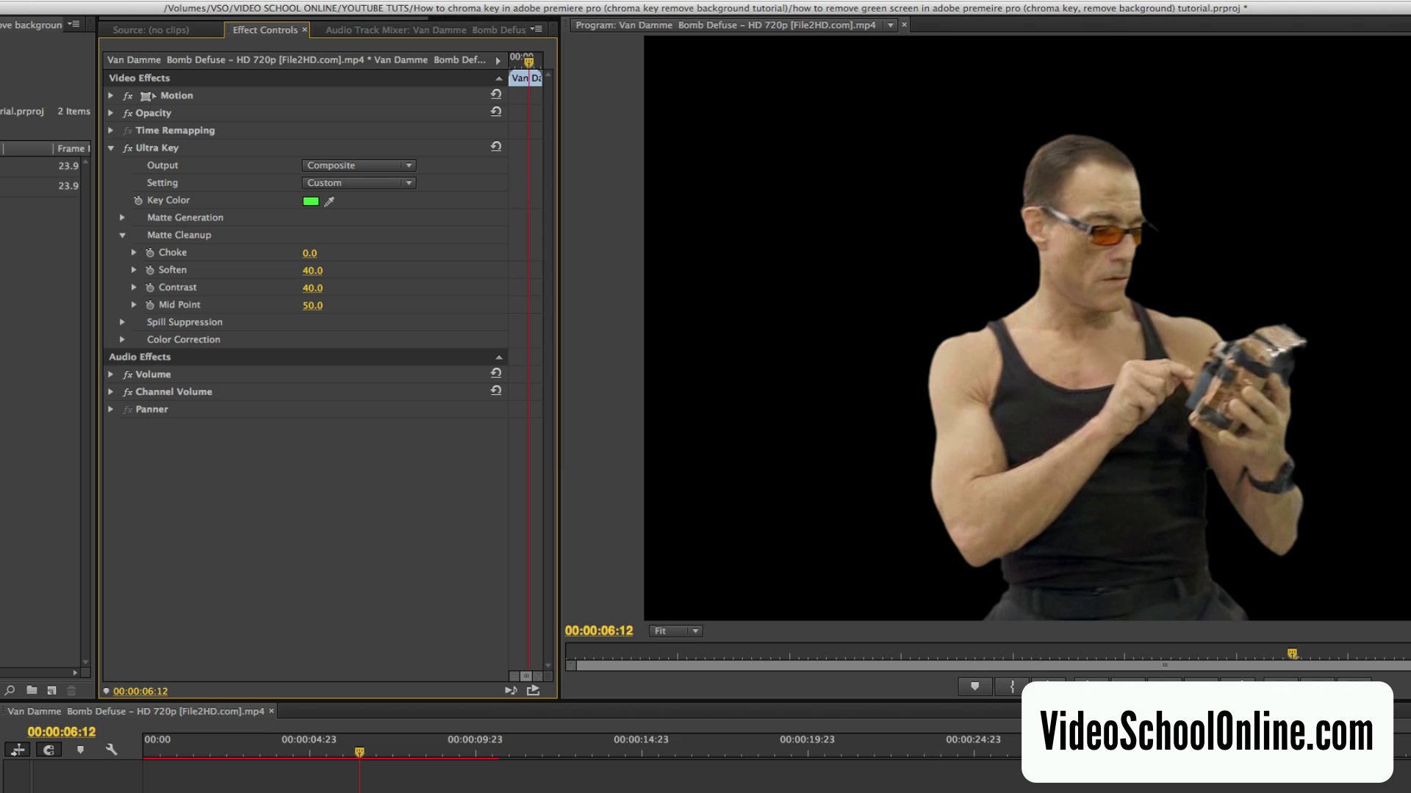
left_click(316, 253)
type("10")
key("Return")
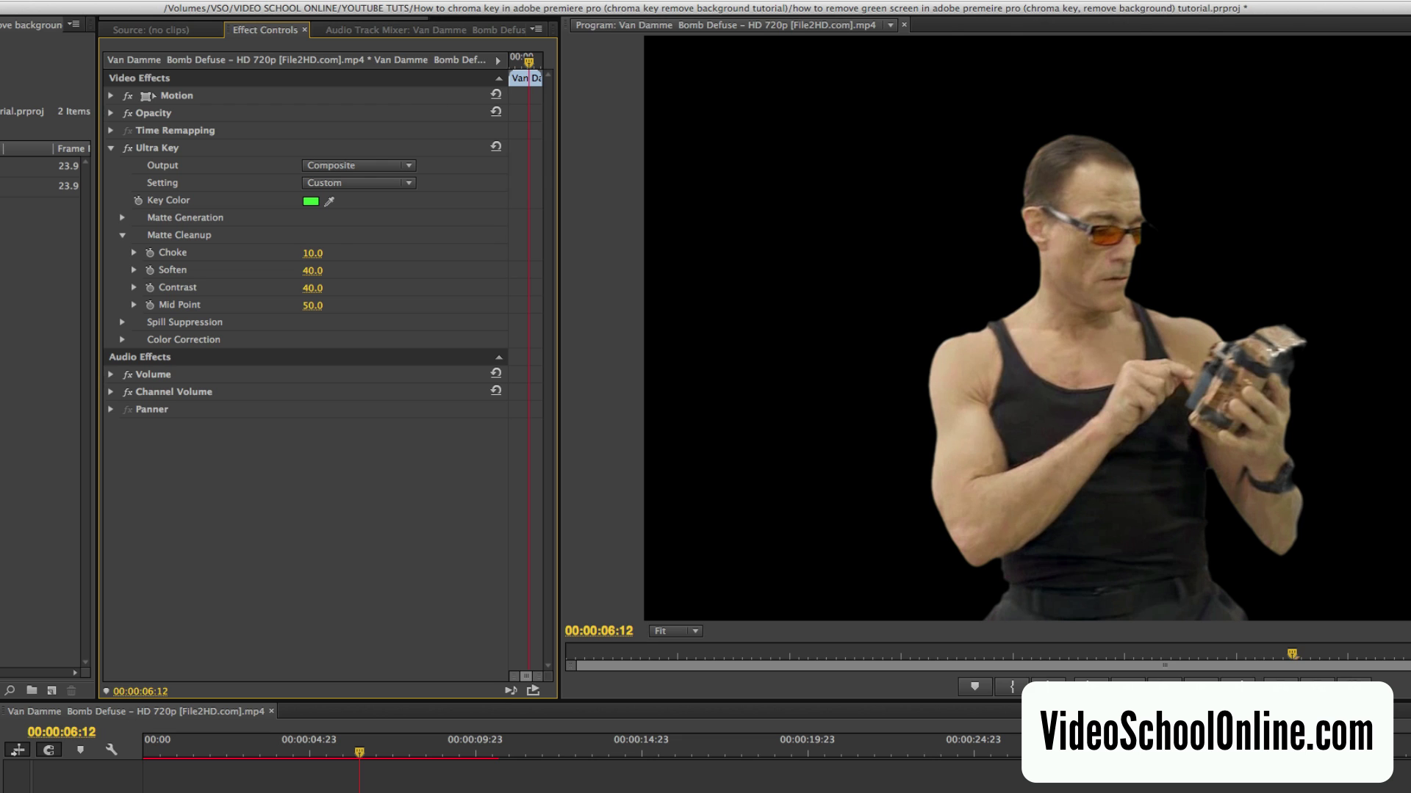
mouse_move(316, 253)
left_mouse_down()
mouse_move(336, 253)
mouse_move(309, 253)
left_mouse_up()
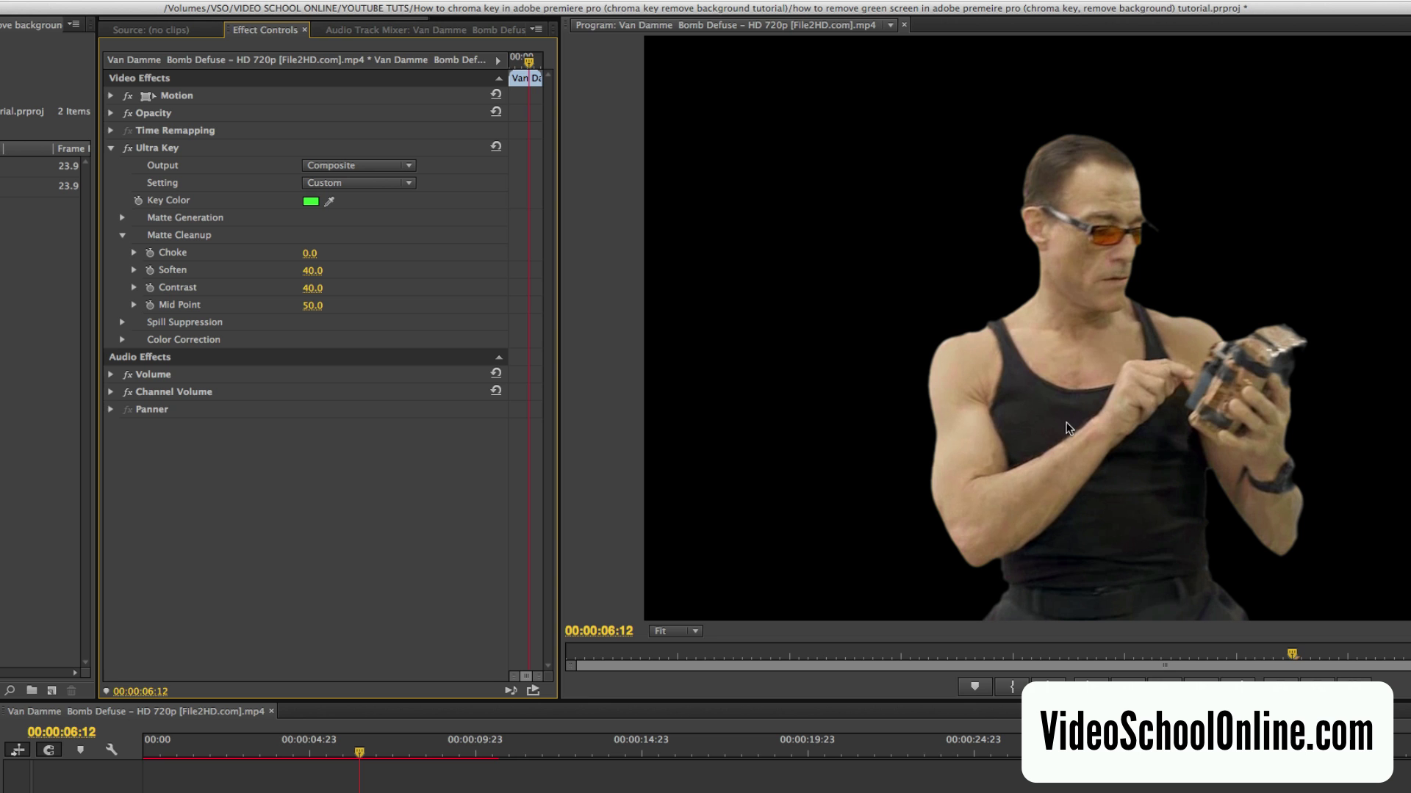
left_click_drag(359, 753, 420, 753)
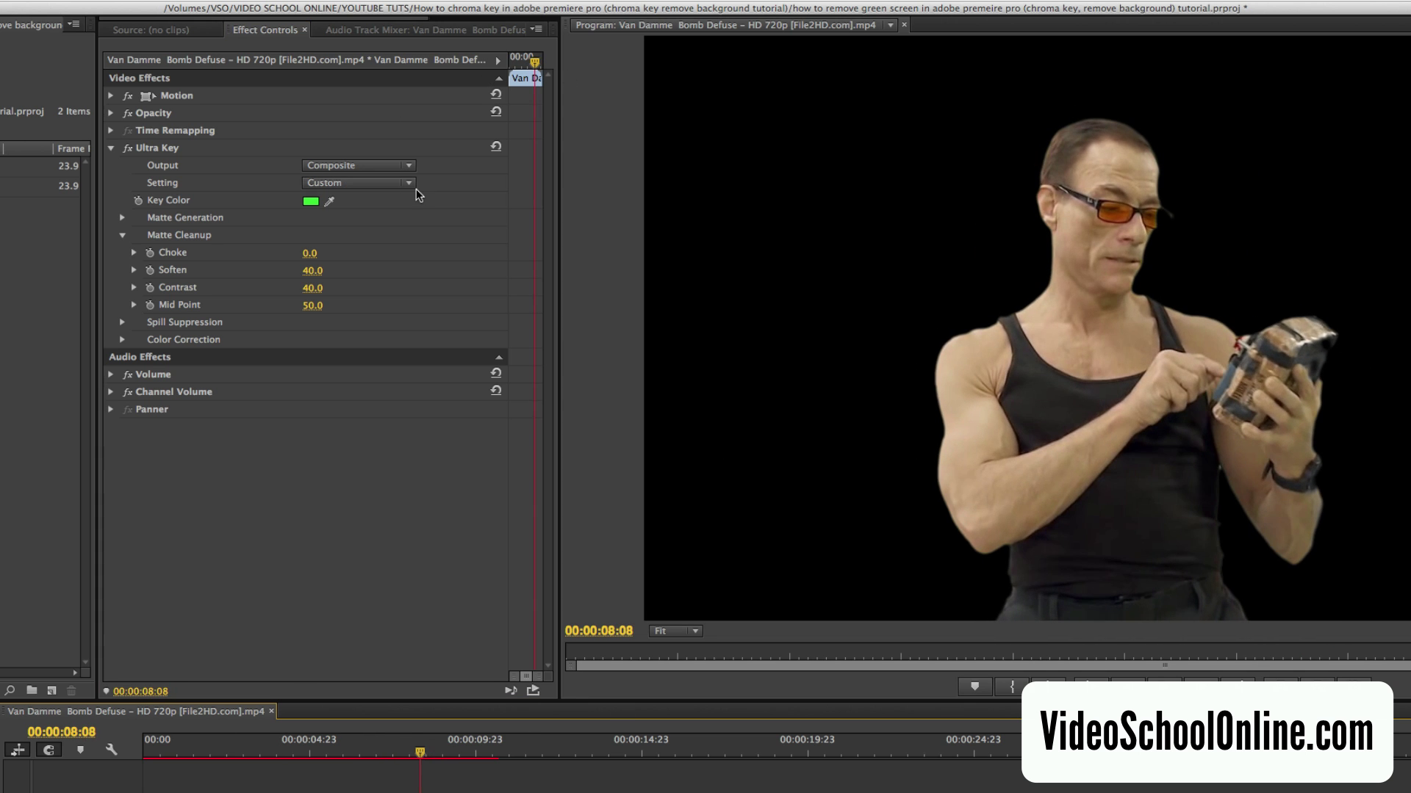
left_click(122, 217)
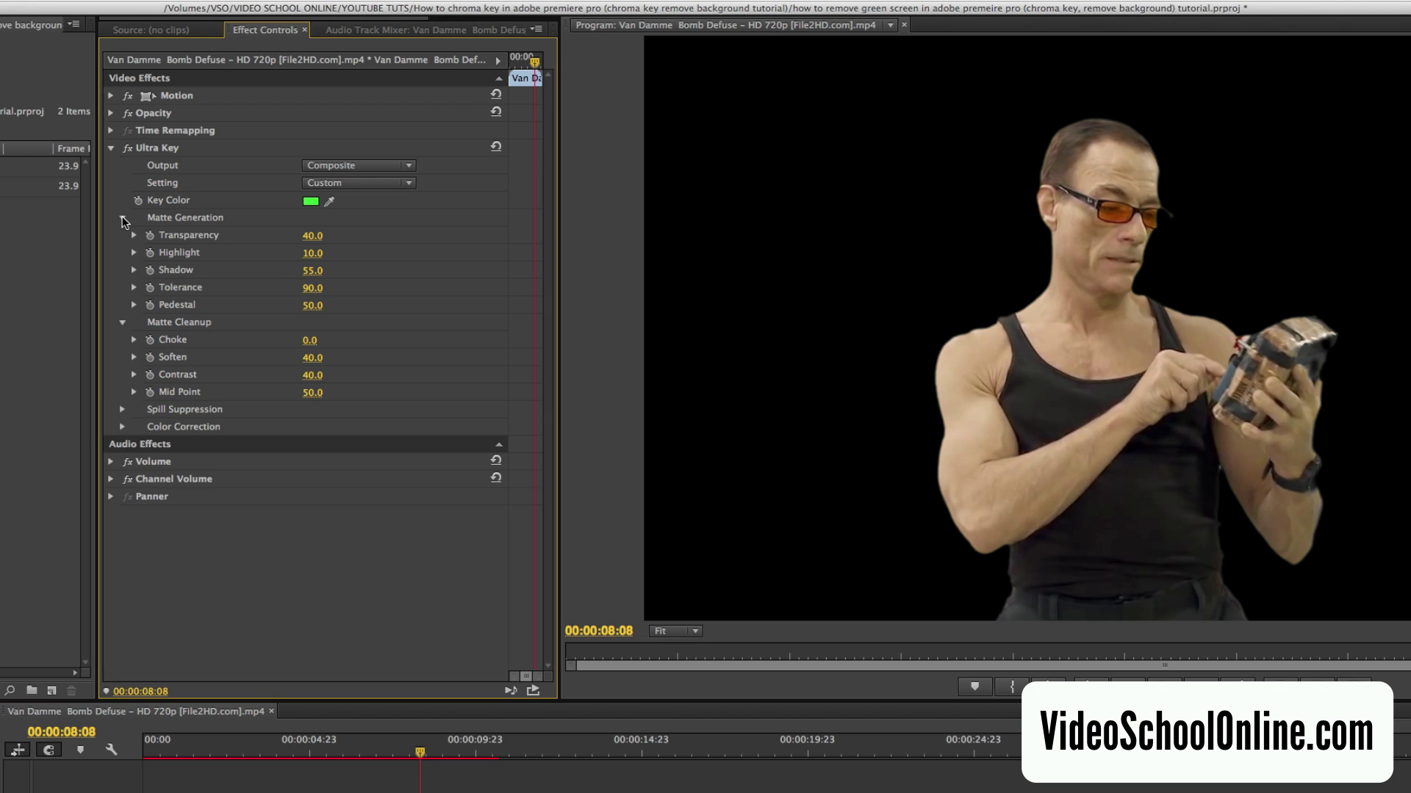